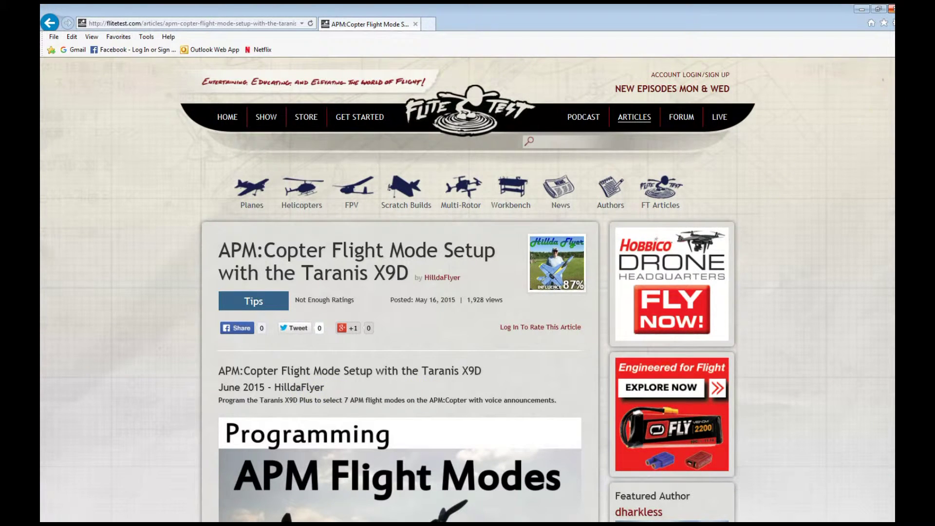
- Read the flight mode setup article's sections on choosing switches and defining the six logical switches
scroll(885, 105, "down", 15)
scroll(399, 302, "down", 1)
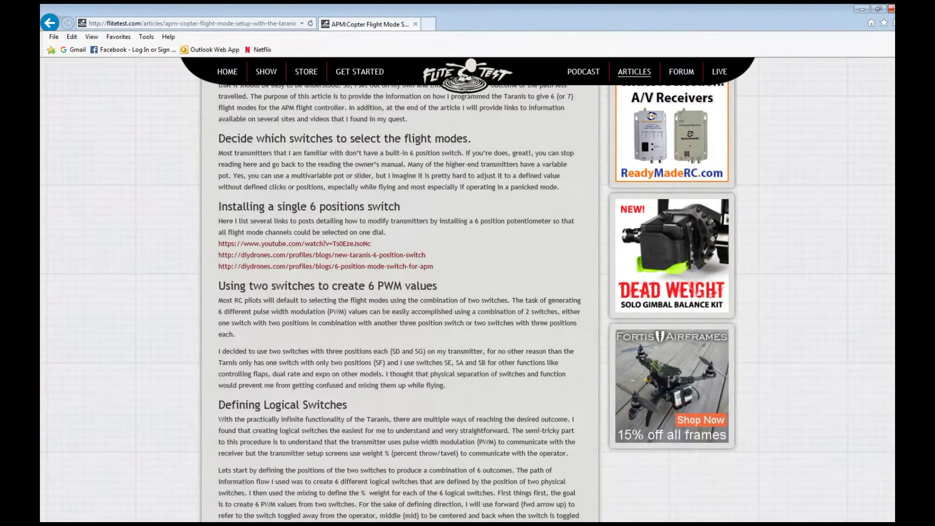
scroll(399, 302, "down", 1)
scroll(399, 302, "down", 3)
scroll(399, 302, "up", 2)
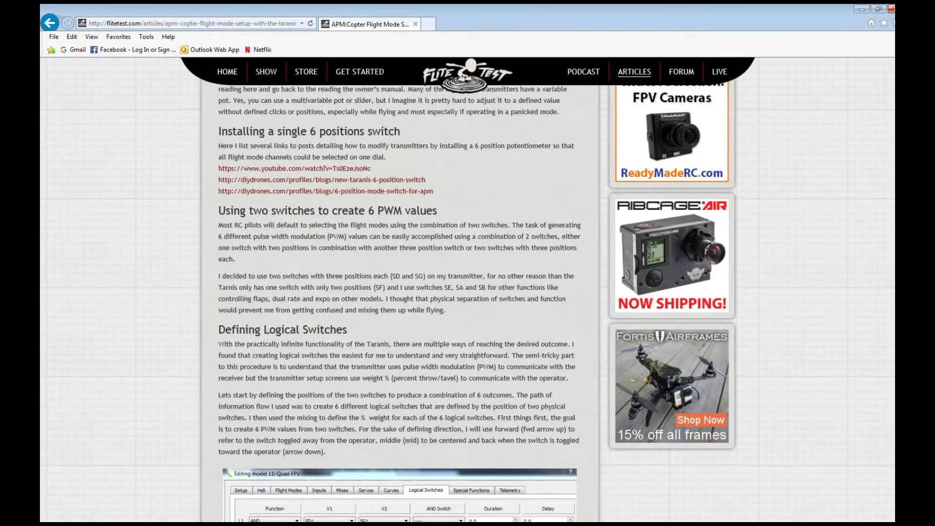
scroll(399, 302, "down", 5)
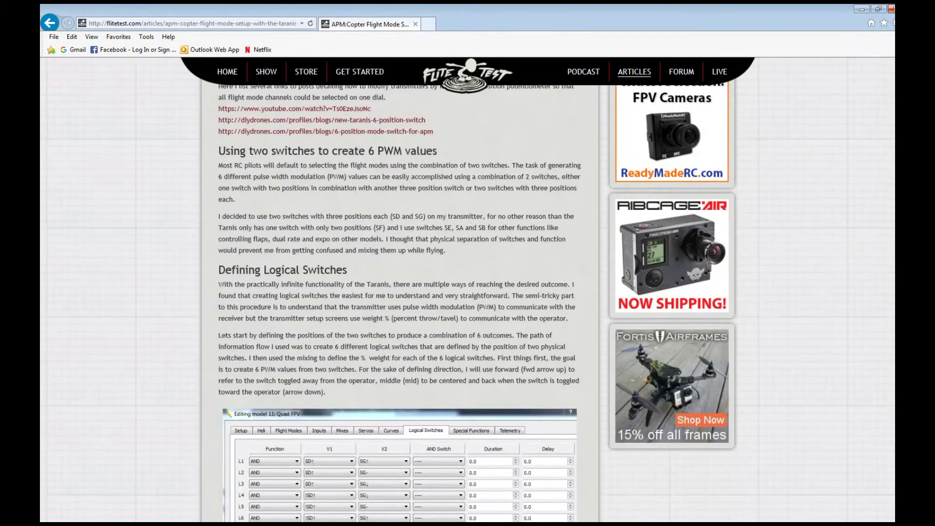
scroll(399, 301, "down", 1)
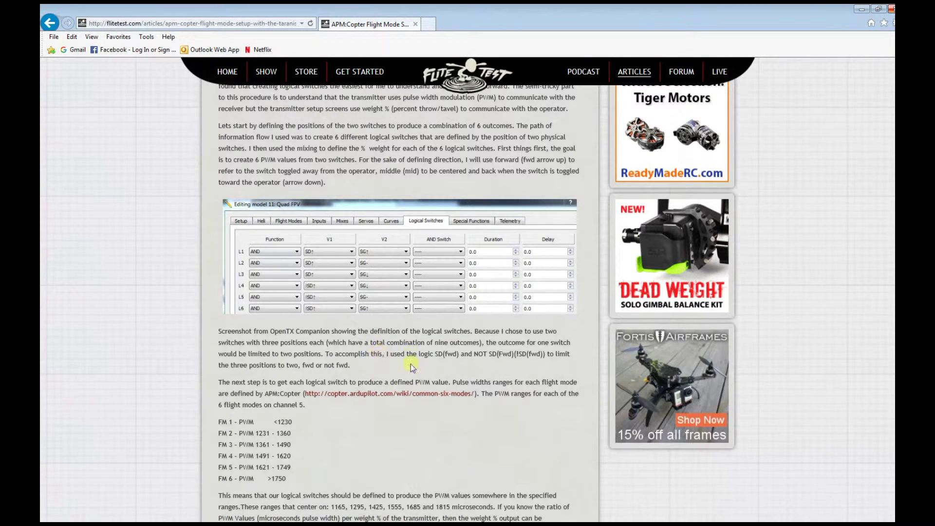
scroll(276, 146, "down", 2)
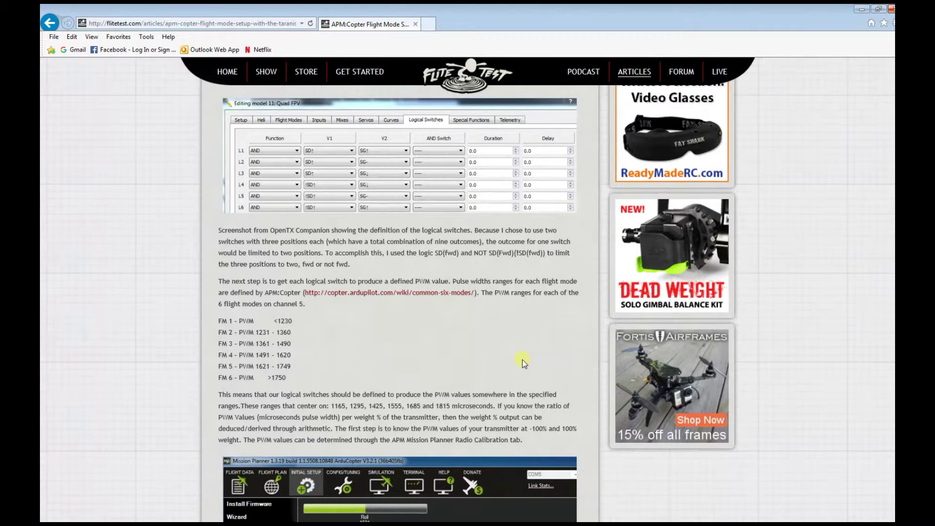
- Examine the article's radio calibration example and the table converting flight mode PWM ranges into target weight percentages
scroll(522, 363, "down", 4)
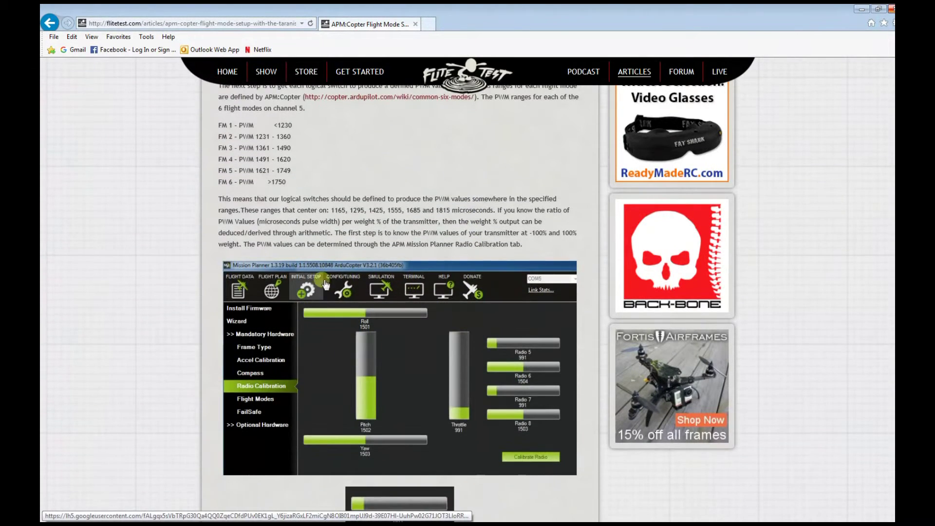
scroll(455, 298, "down", 2)
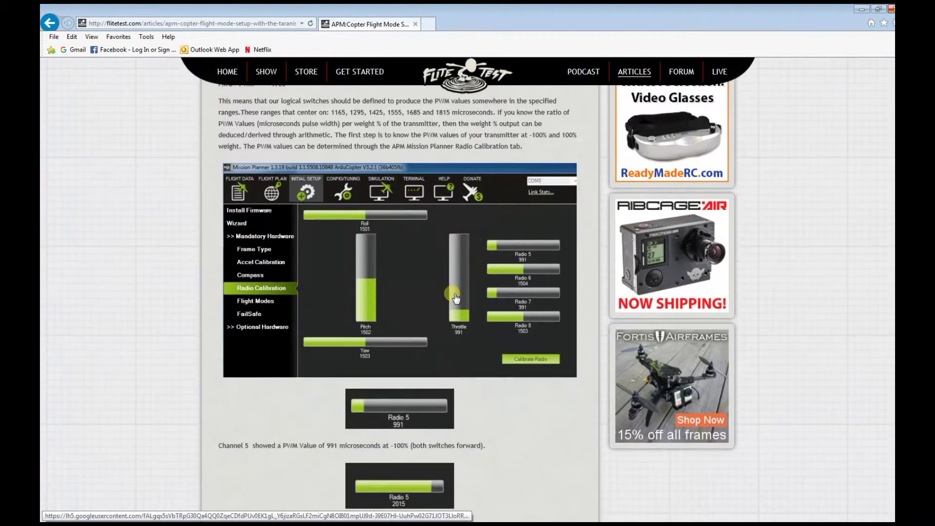
scroll(456, 297, "down", 2)
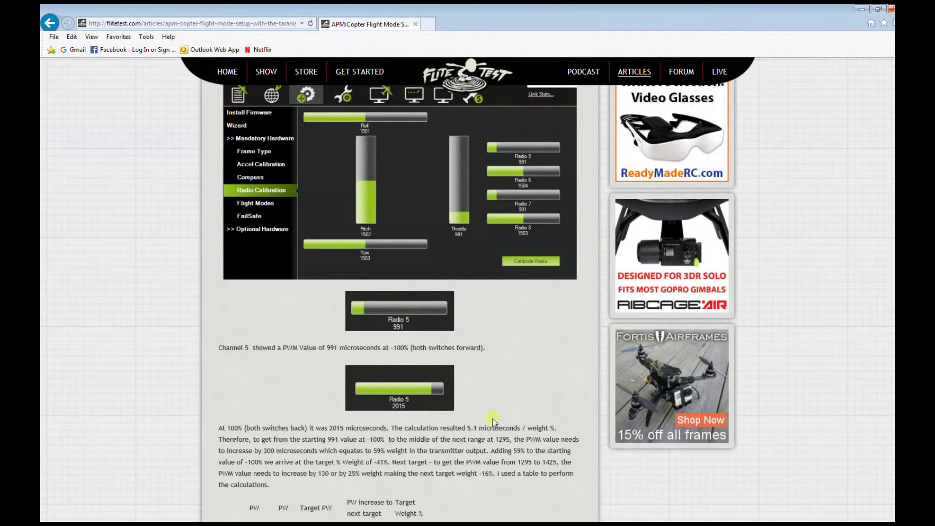
scroll(483, 415, "down", 2)
scroll(482, 414, "down", 2)
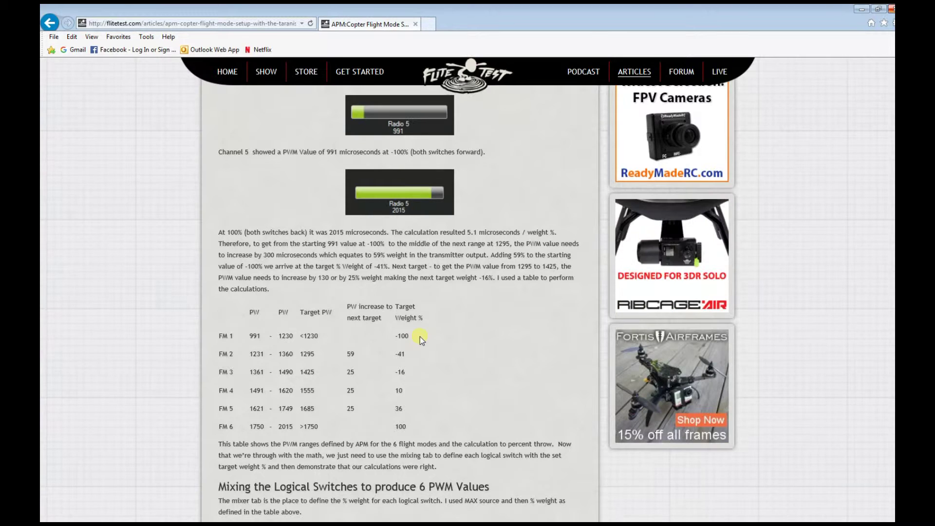
- Review the article's channel 5 mixes for the logical switches and the special functions for voice announcements
scroll(420, 339, "down", 3)
scroll(420, 337, "down", 3)
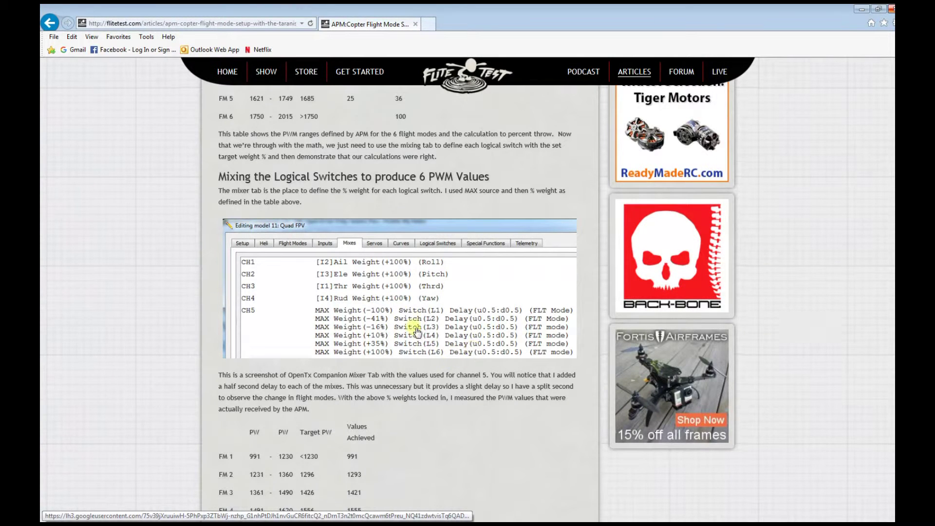
scroll(436, 358, "down", 2)
scroll(438, 359, "down", 7)
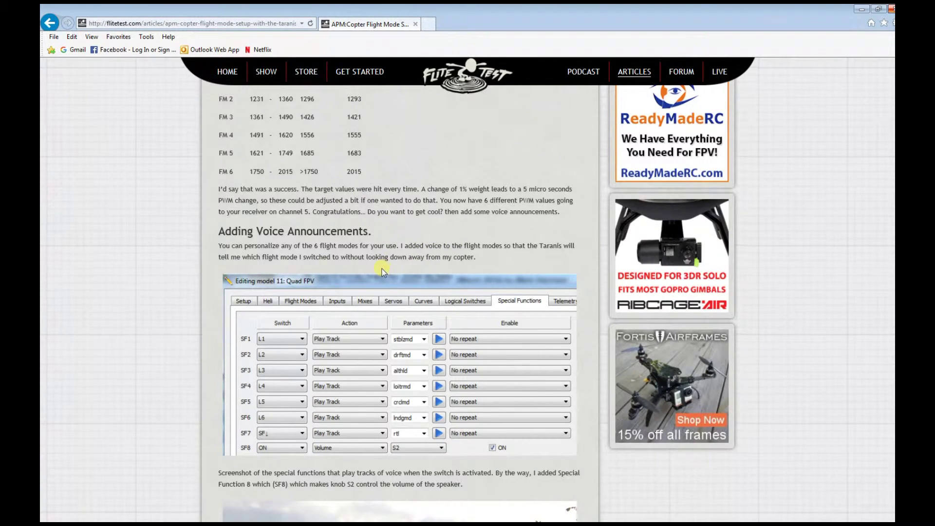
scroll(381, 271, "down", 1)
scroll(378, 283, "down", 1)
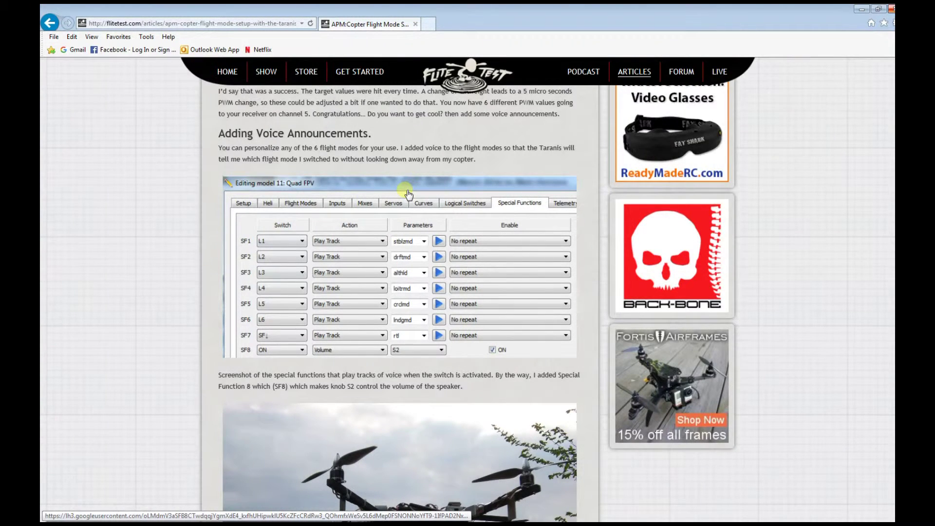
scroll(408, 195, "down", 1)
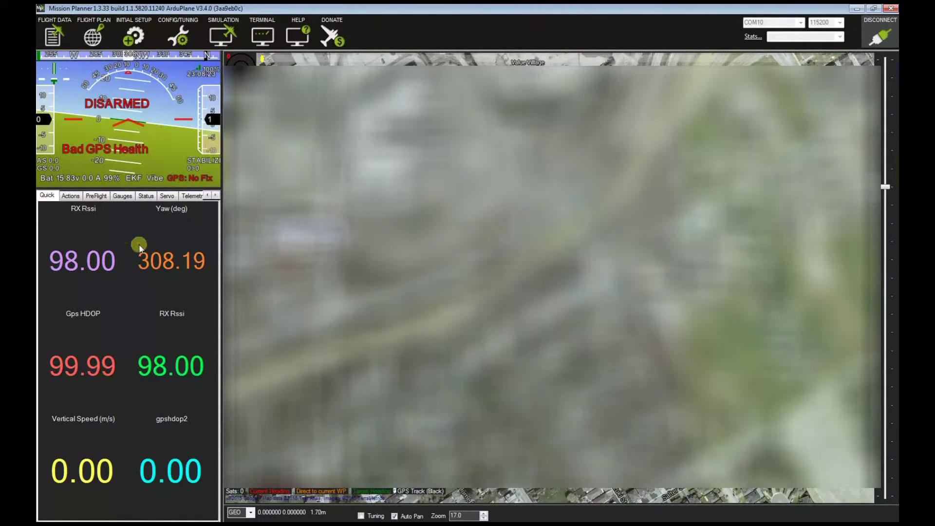
- Open the Radio Calibration page in the mandatory hardware setup to view the channel PWM values
left_click(140, 39)
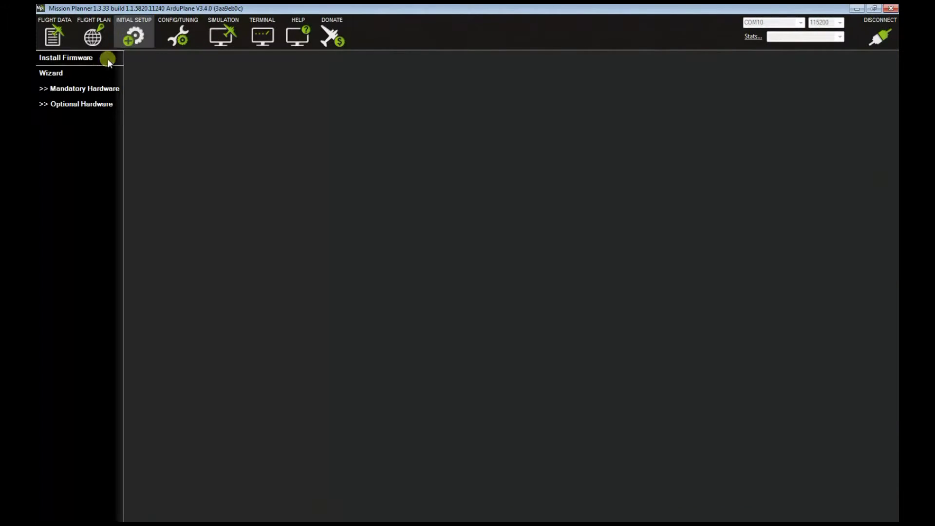
left_click(44, 91)
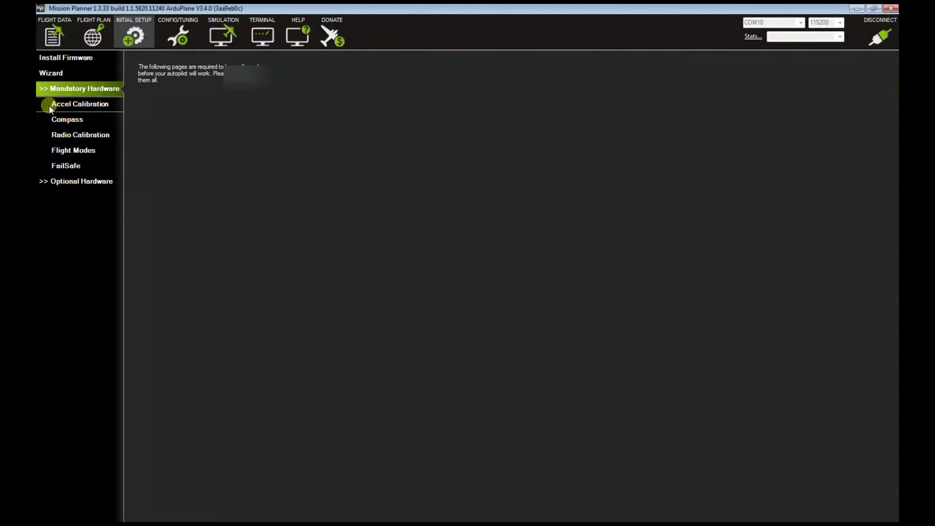
left_click(63, 139)
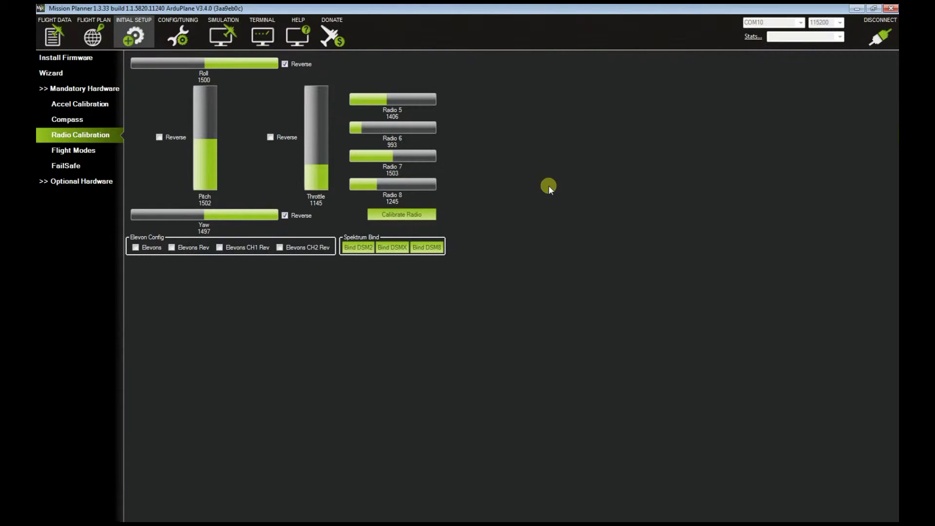
- Compare the flight modes and their PWM ranges with the Radio 6 value on the Radio Calibration page
left_click(75, 152)
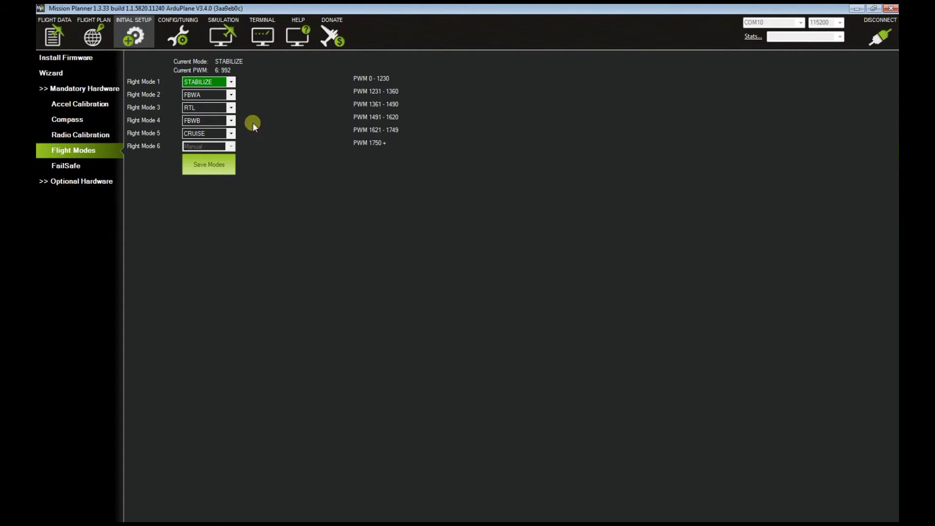
left_click(80, 137)
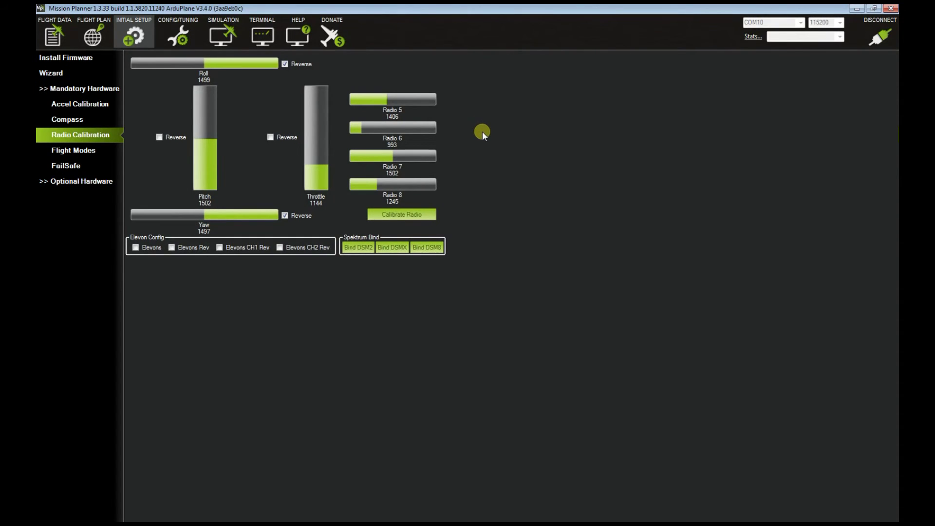
left_click(86, 149)
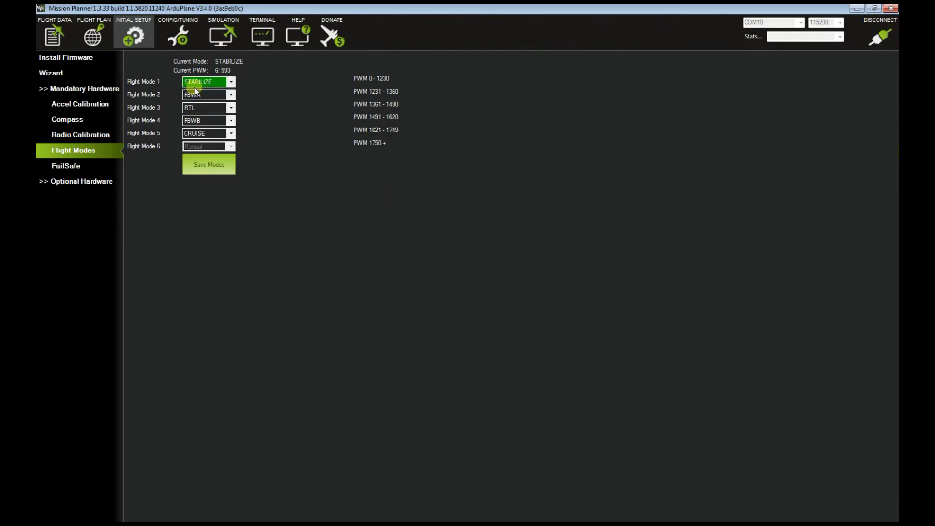
left_click(102, 135)
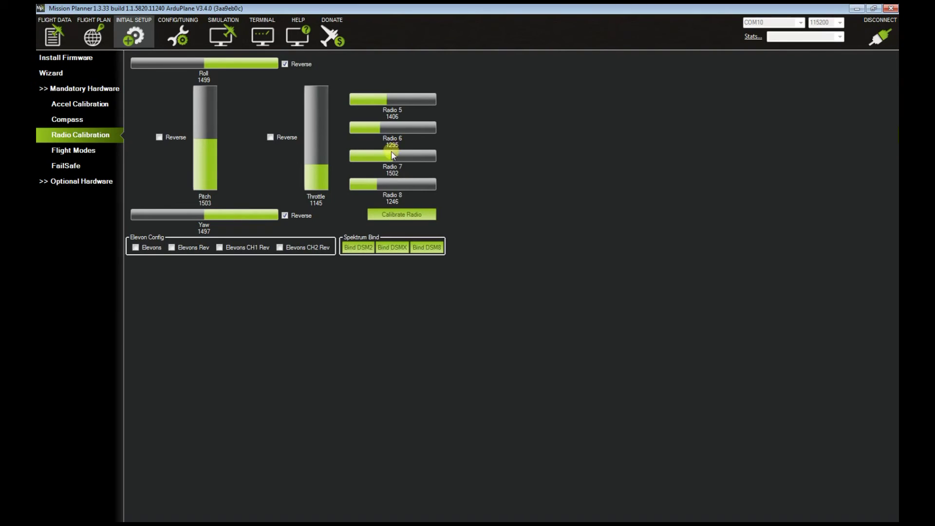
- Return to the Flight Modes page and view the modes available for Flight Mode 3, keeping RTL
left_click(72, 152)
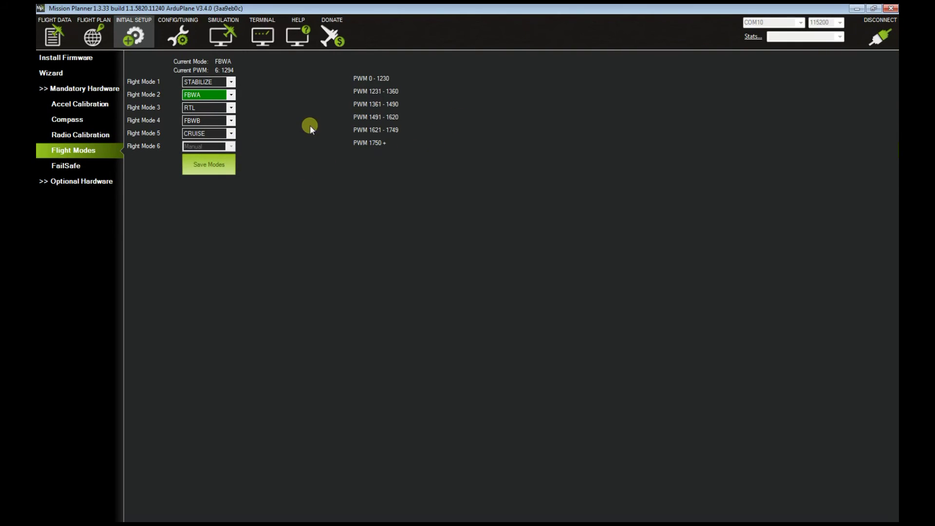
left_click(231, 109)
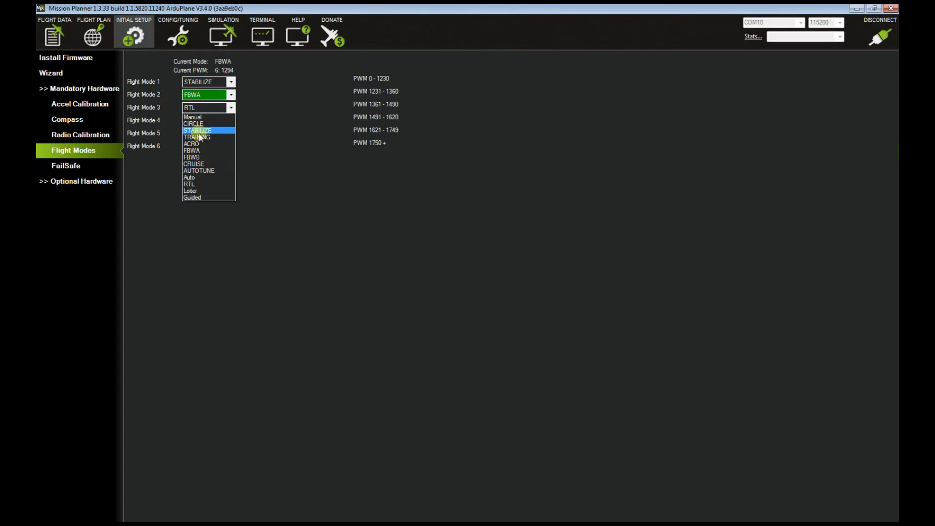
left_click(274, 156)
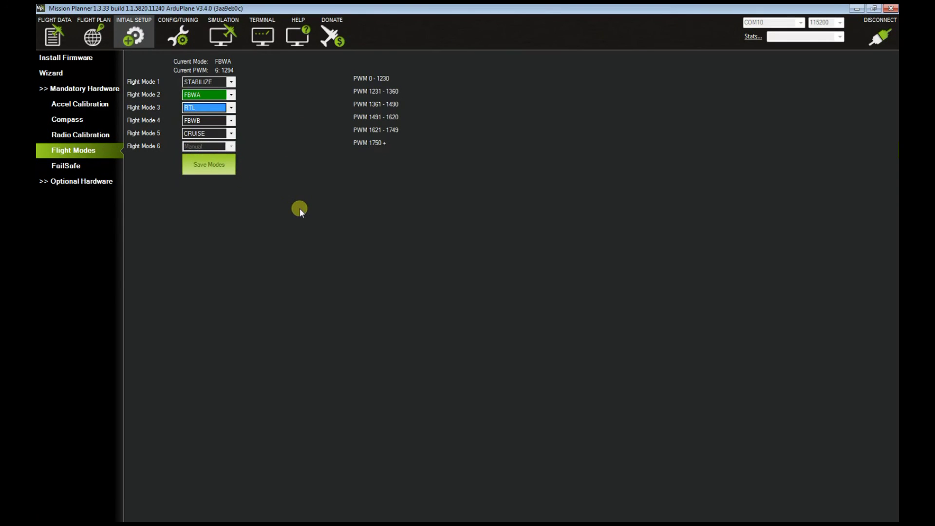